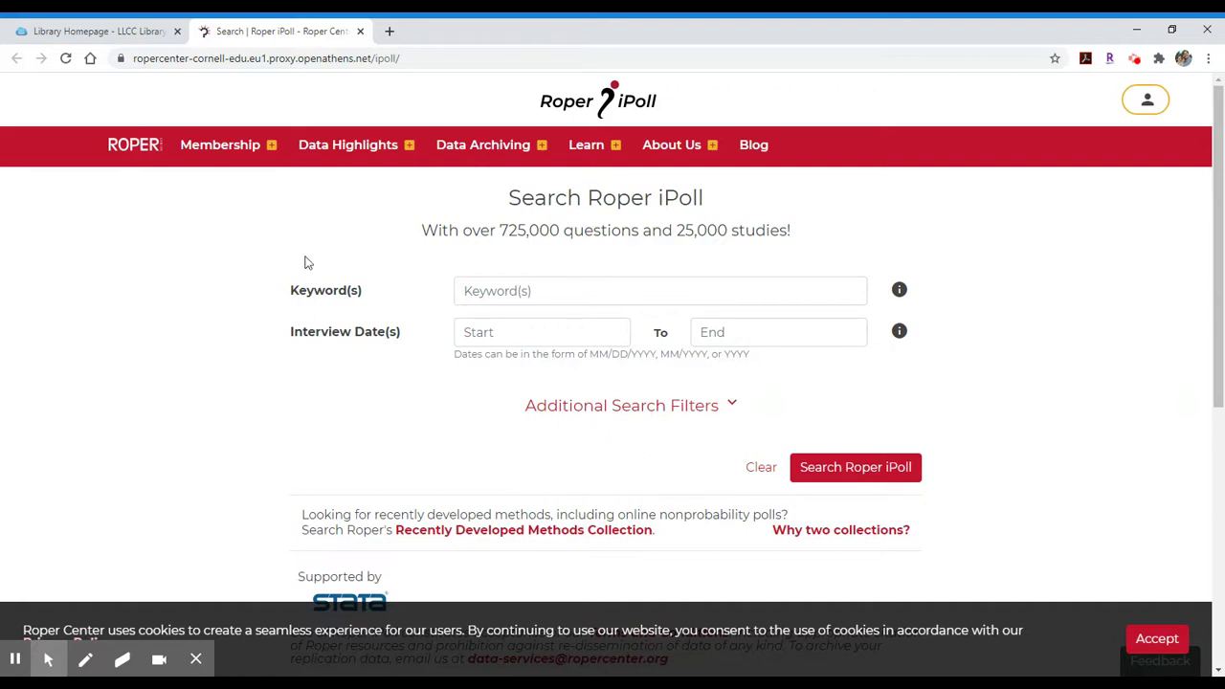
Expand Additional Search Filters to reveal the Exclude, Organization, Topic and Country fields
left_click(627, 405)
scroll(1091, 351, "down", 2)
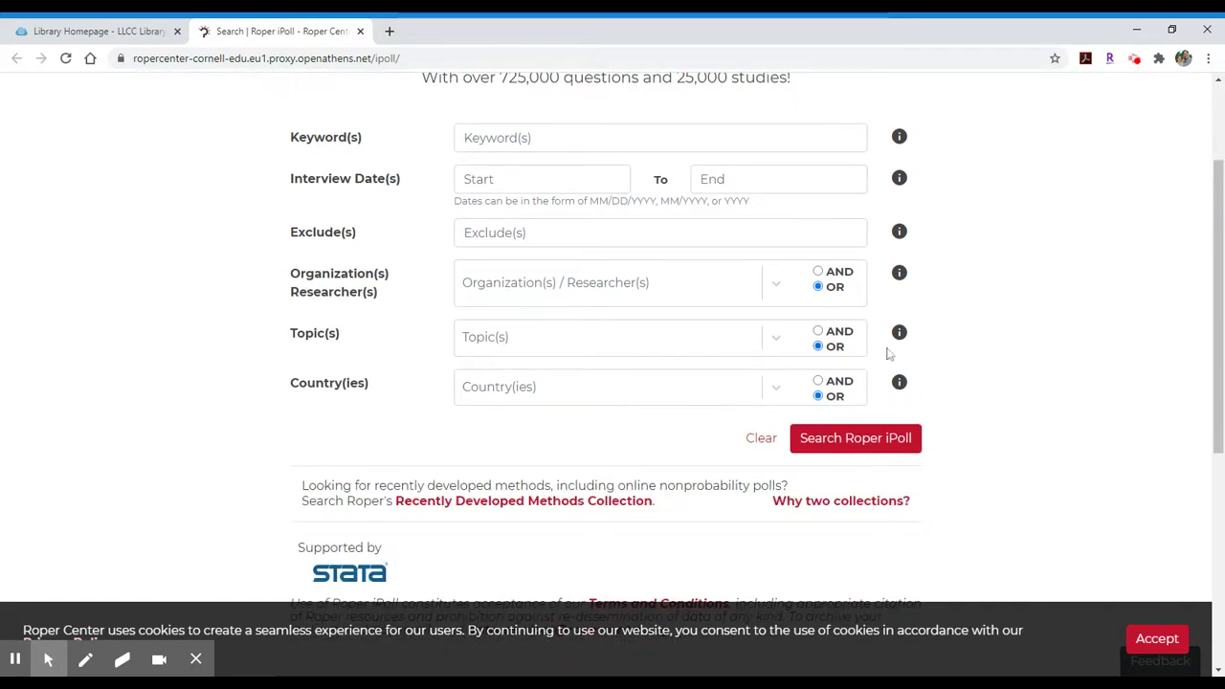
scroll(960, 317, "up", 2)
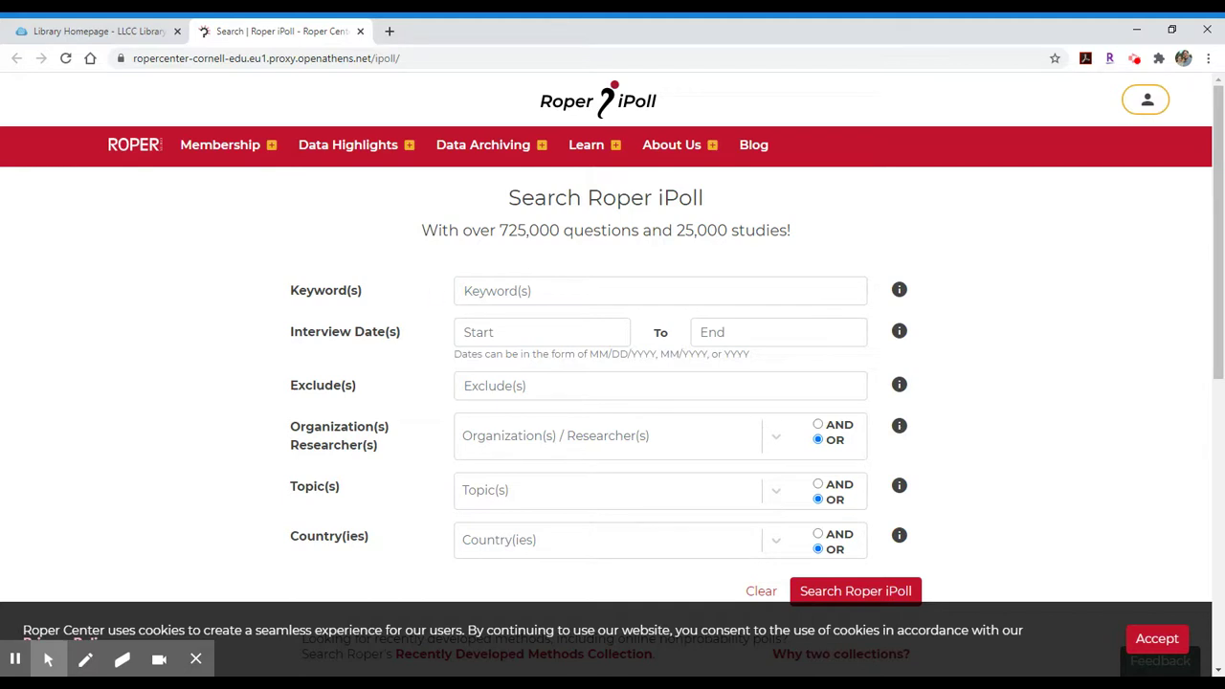
Search the keyword 'legalization of marijuana' to list 43 questions and 94 studies, newest first
left_click(497, 291)
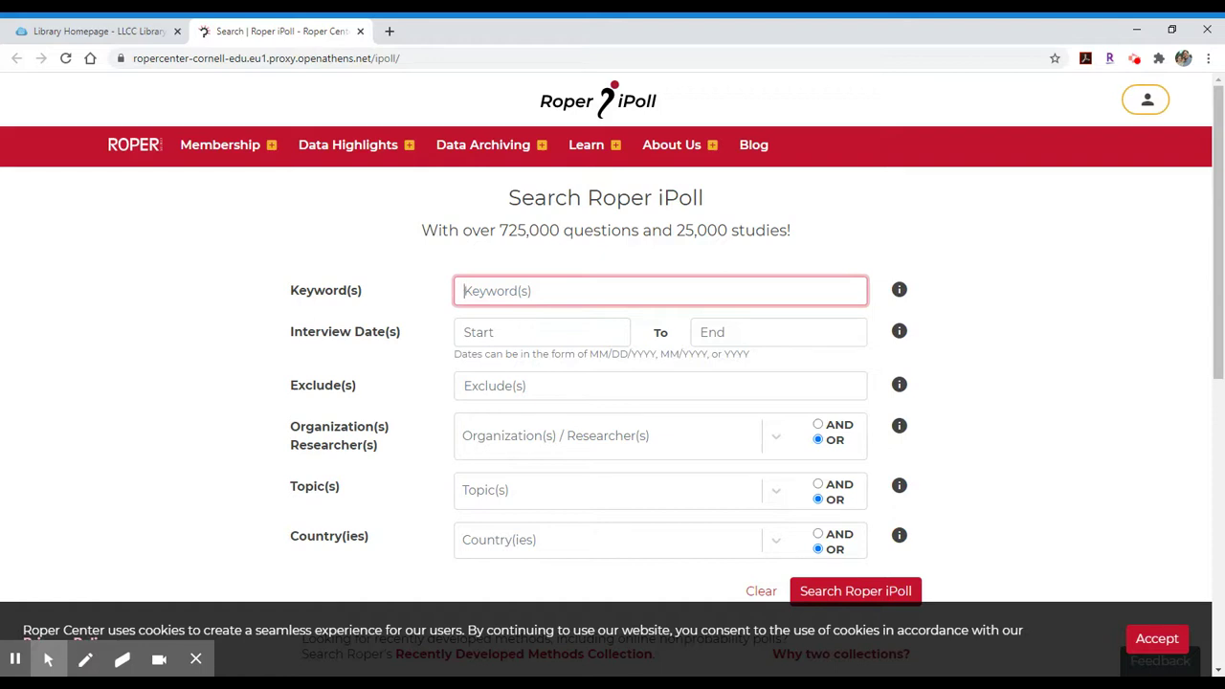
type("legalization of marijuana")
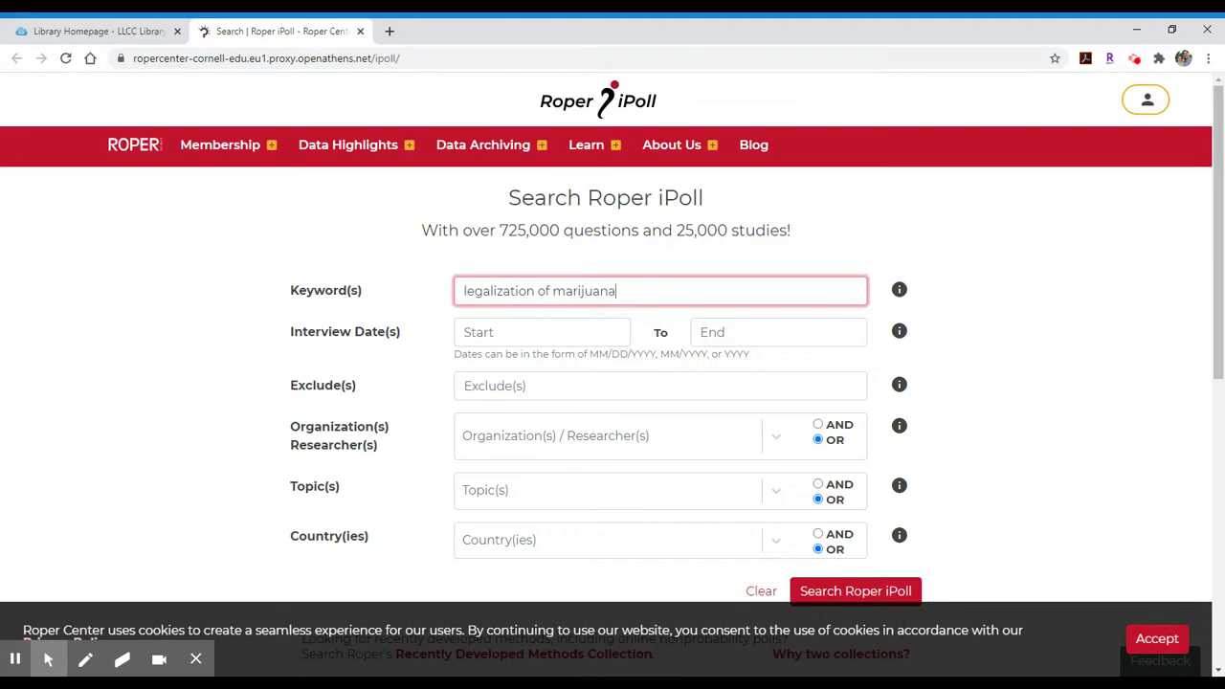
key("Return")
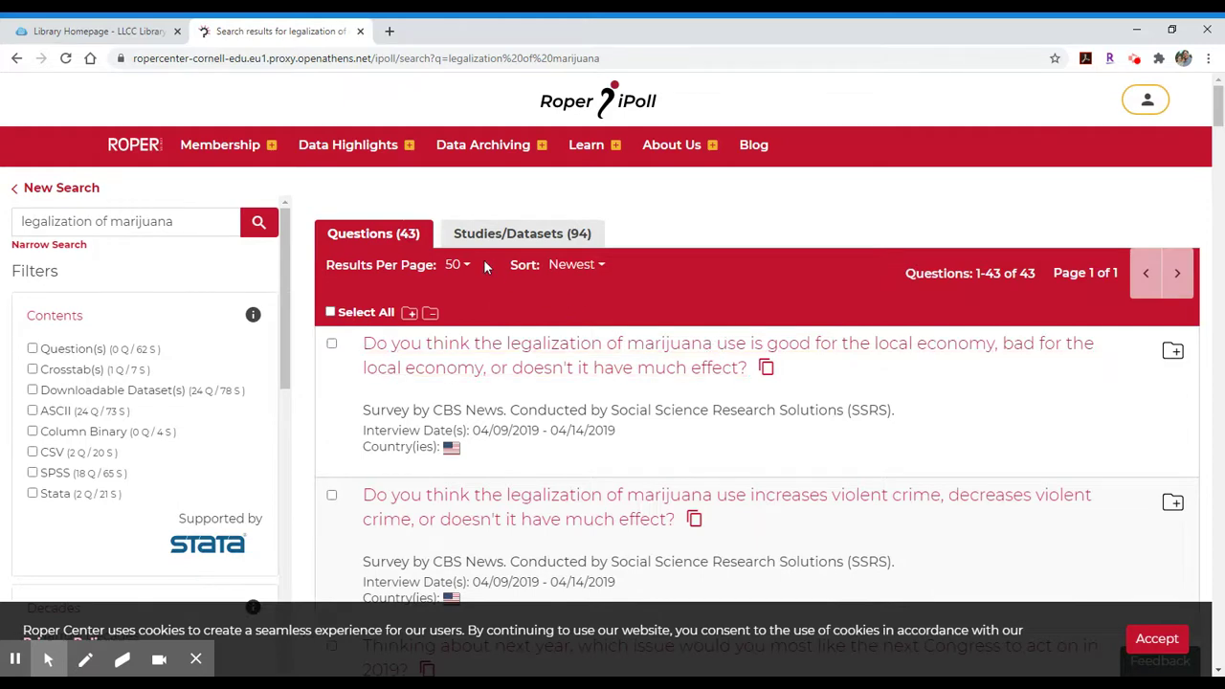
left_click(384, 245)
left_click(497, 239)
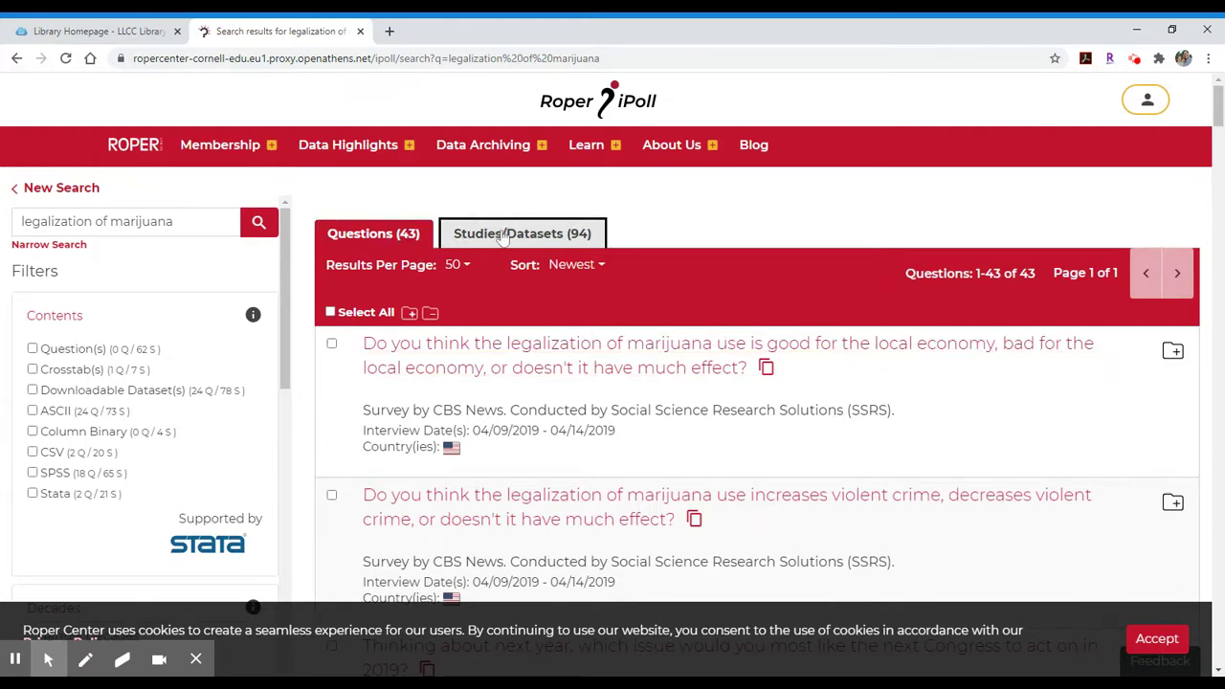
left_click(185, 269)
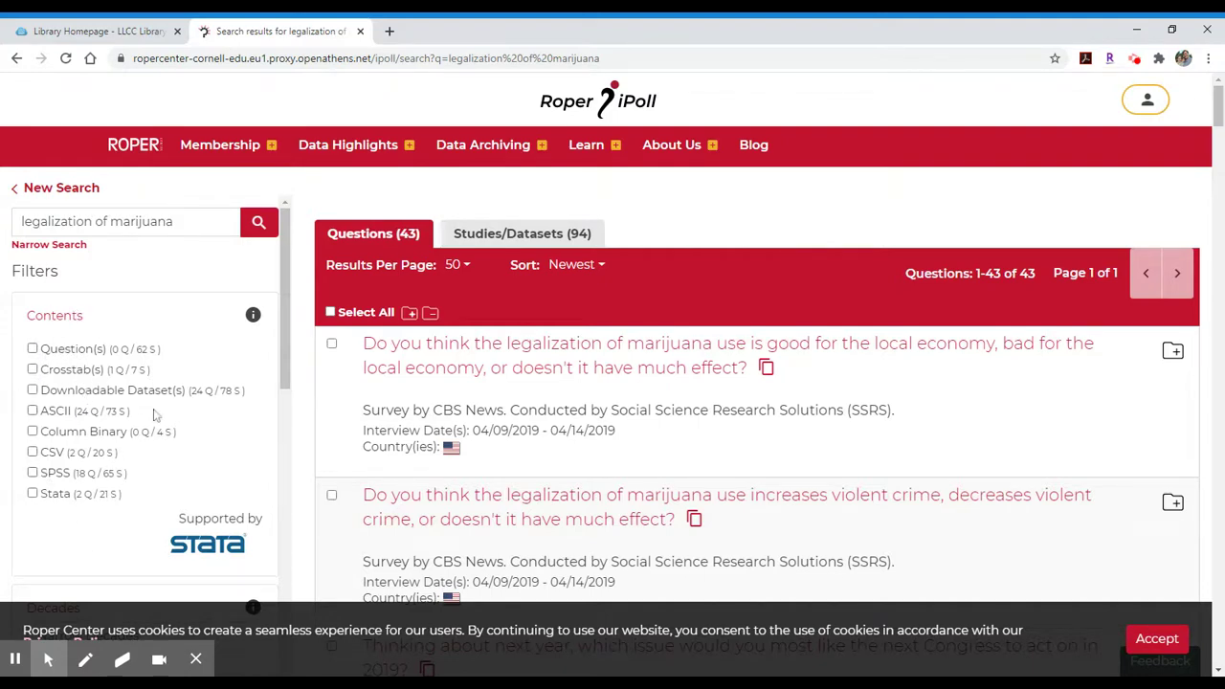
scroll(995, 401, "down", 1)
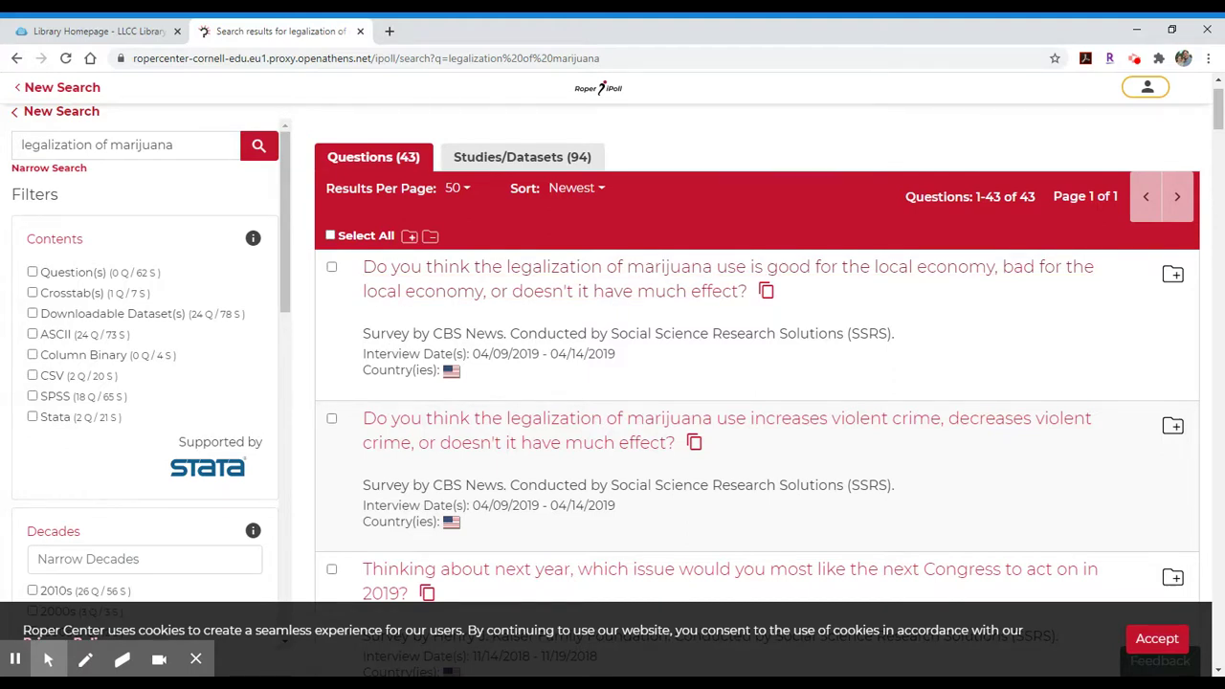
left_click_drag(612, 335, 842, 334)
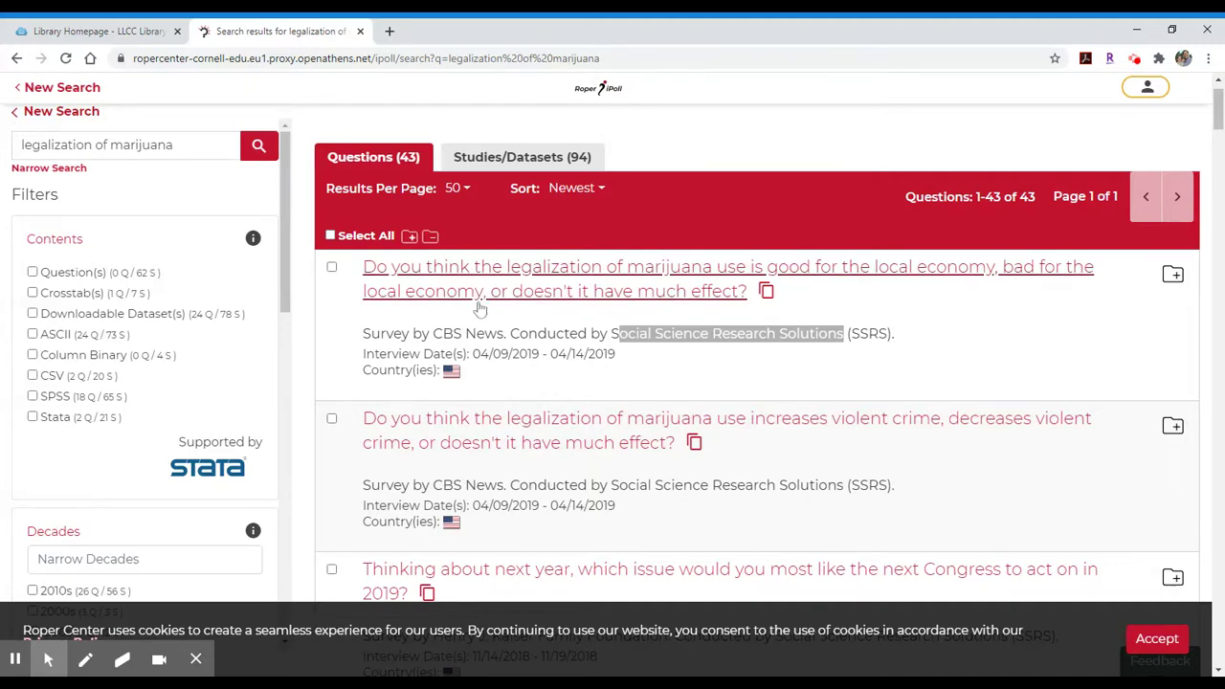
scroll(478, 306, "down", 2)
scroll(478, 306, "down", 2)
scroll(481, 310, "down", 3)
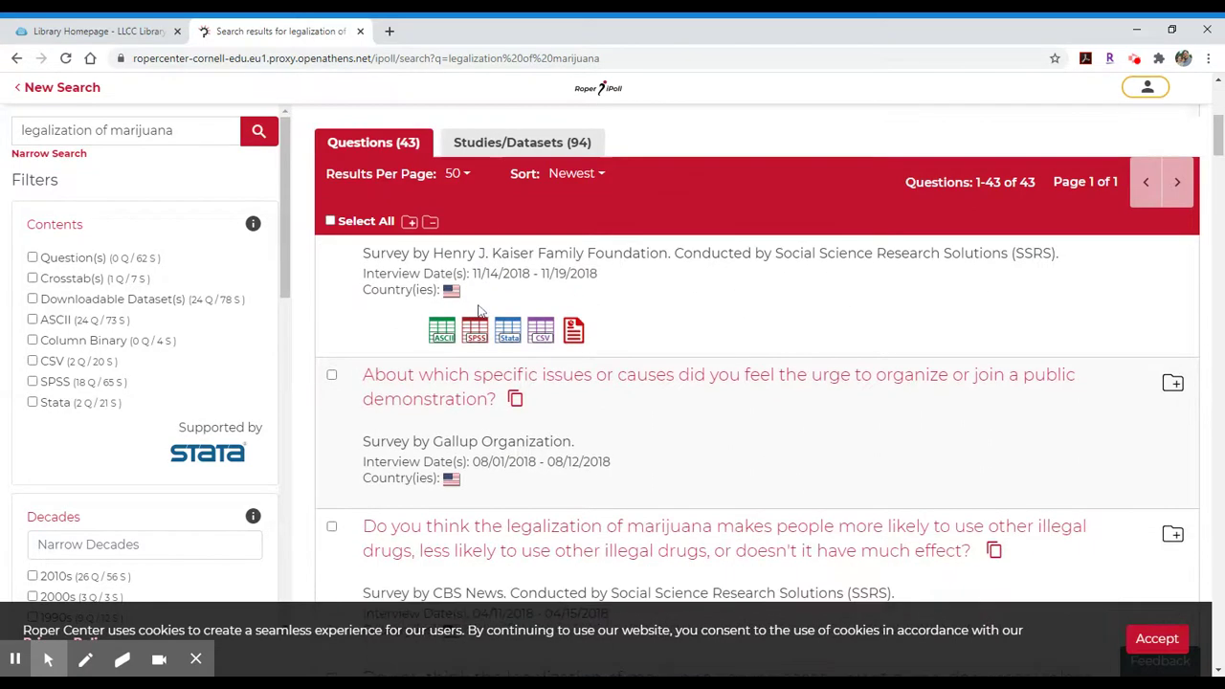
scroll(480, 312, "down", 5)
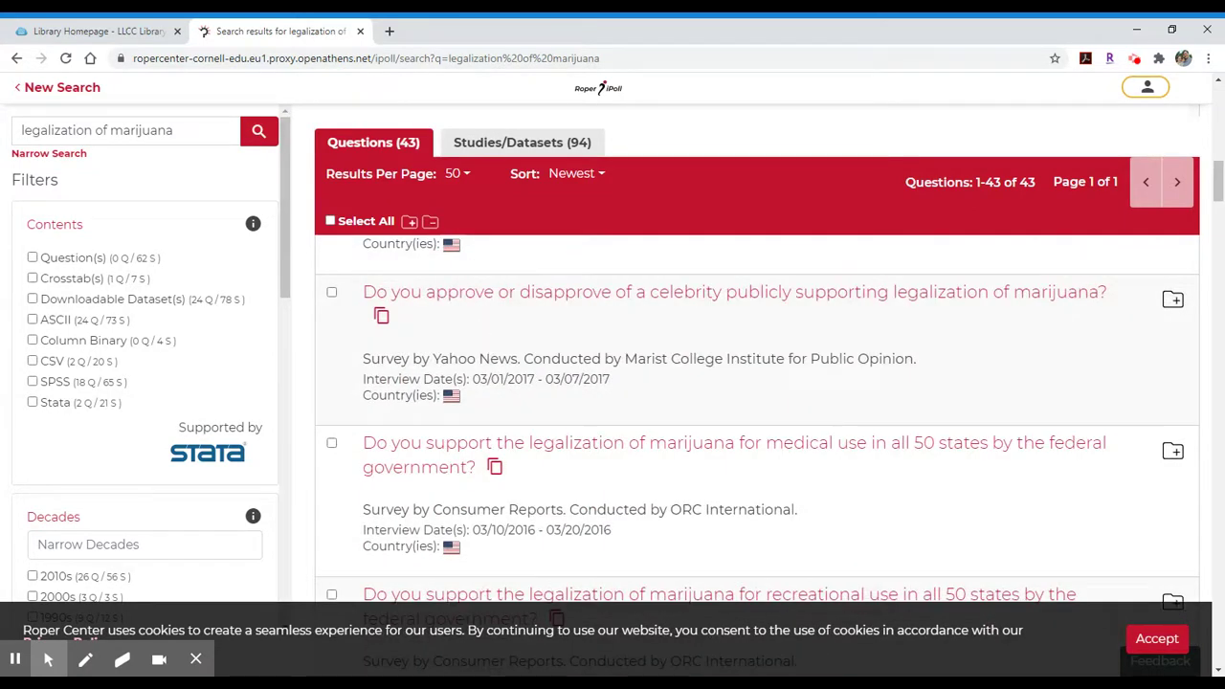
scroll(507, 411, "down", 3)
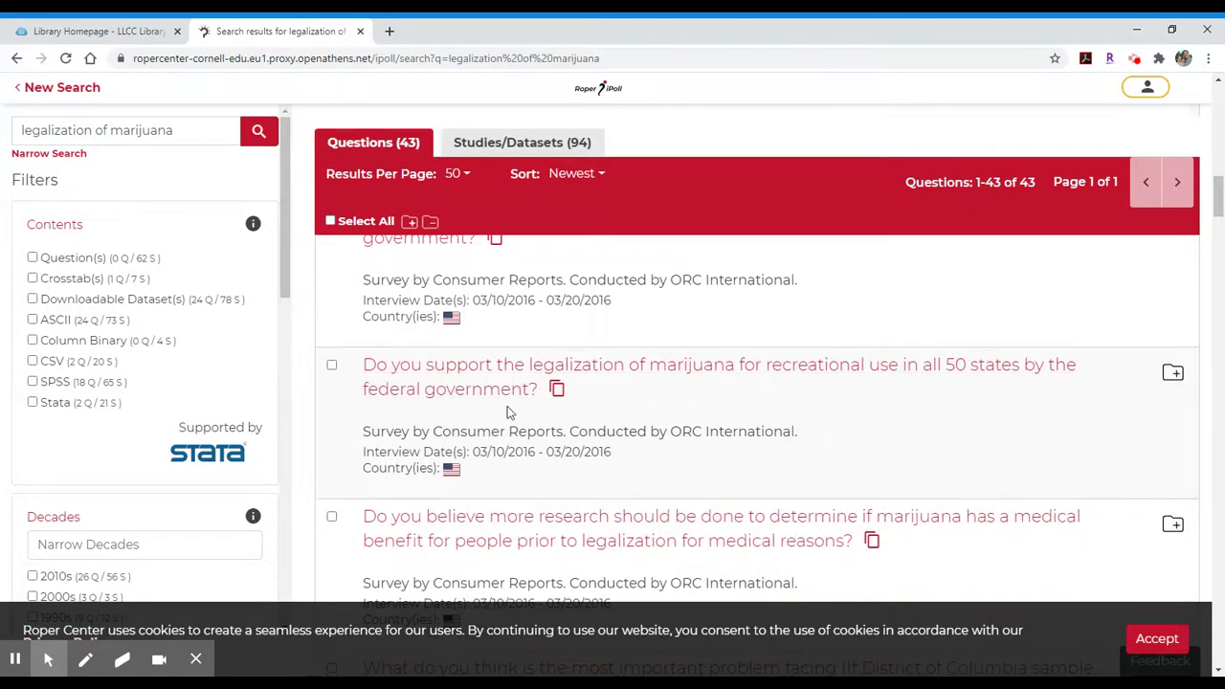
scroll(507, 411, "down", 4)
scroll(507, 416, "down", 4)
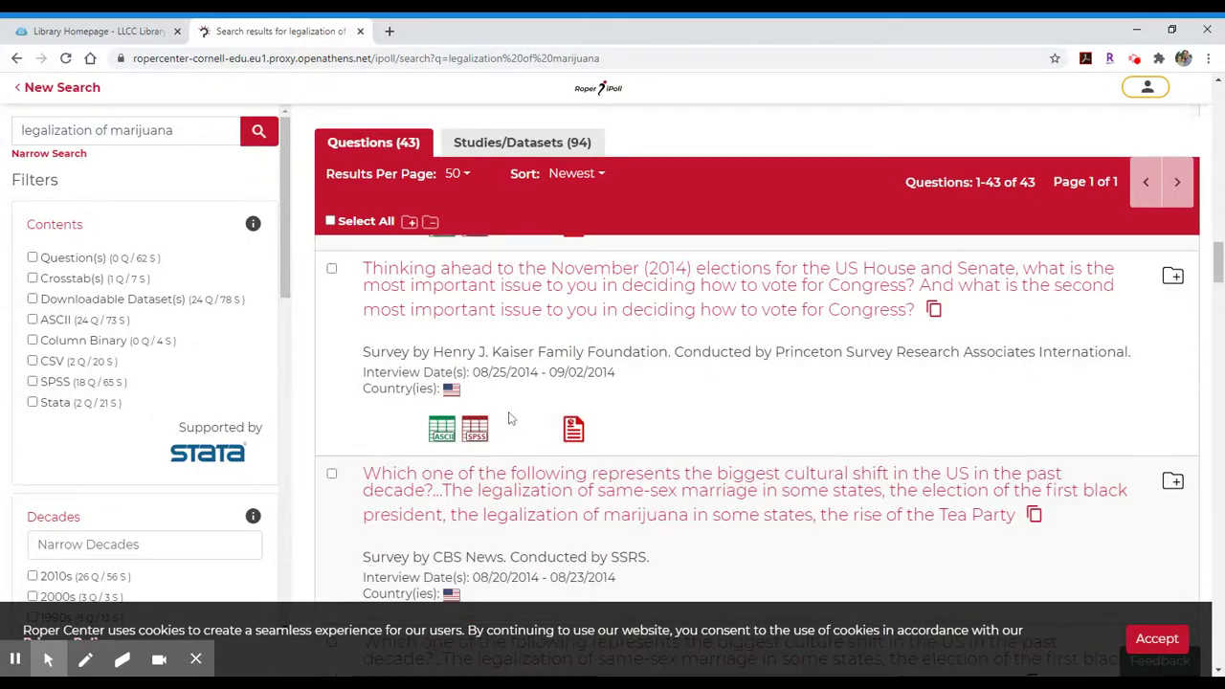
scroll(509, 411, "down", 5)
scroll(512, 410, "down", 5)
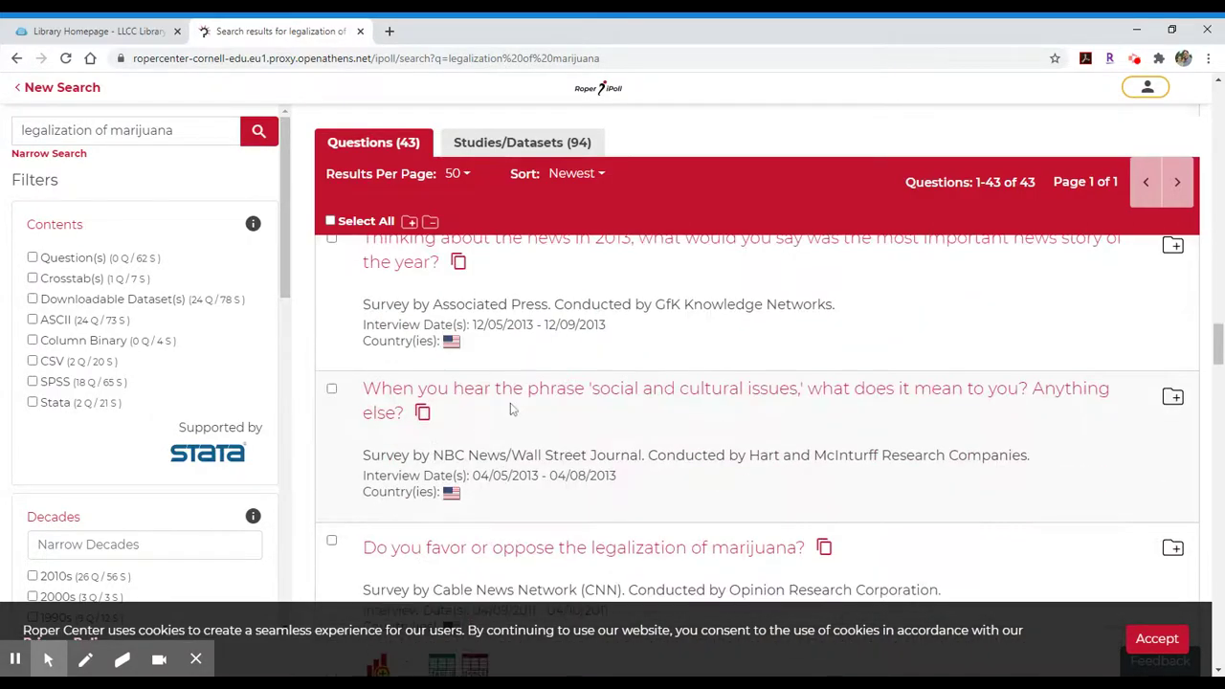
scroll(512, 409, "down", 5)
scroll(512, 410, "down", 5)
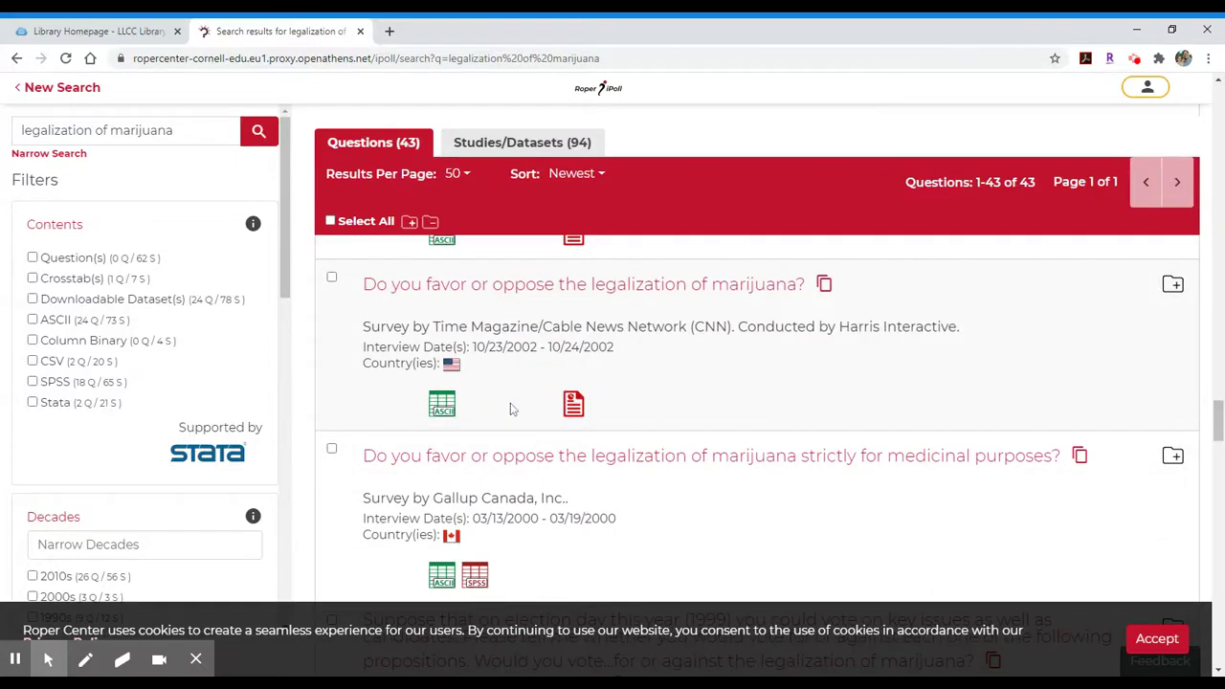
scroll(512, 410, "down", 1)
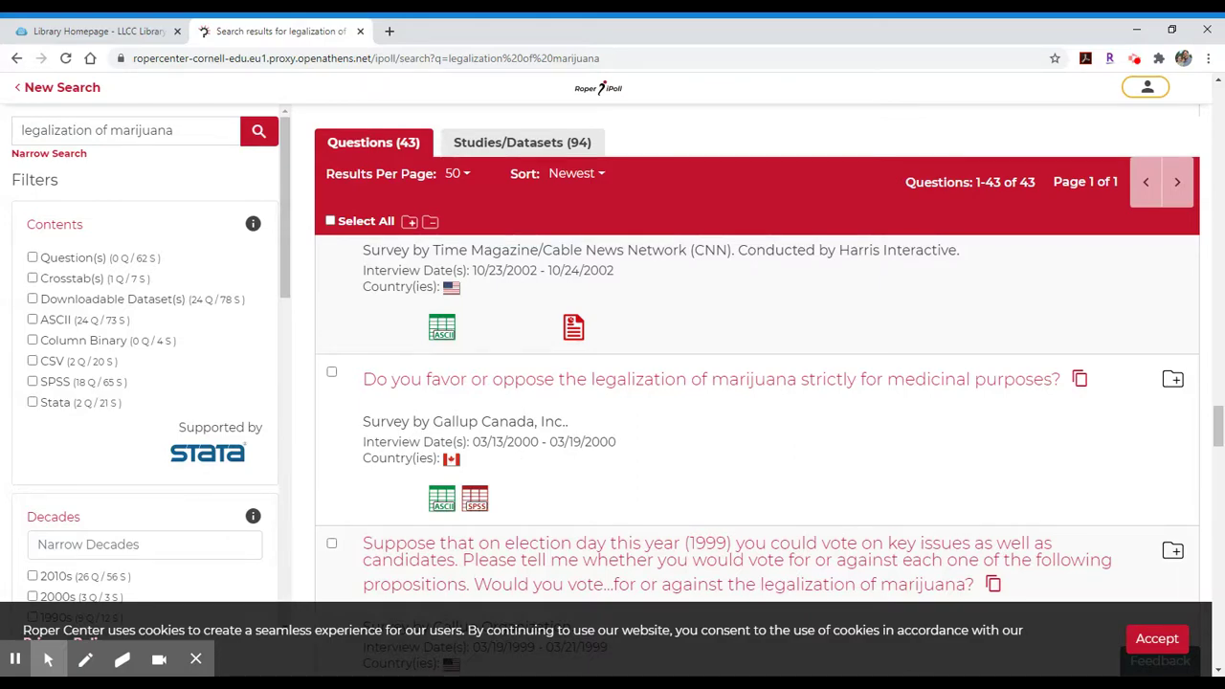
scroll(520, 452, "up", 15)
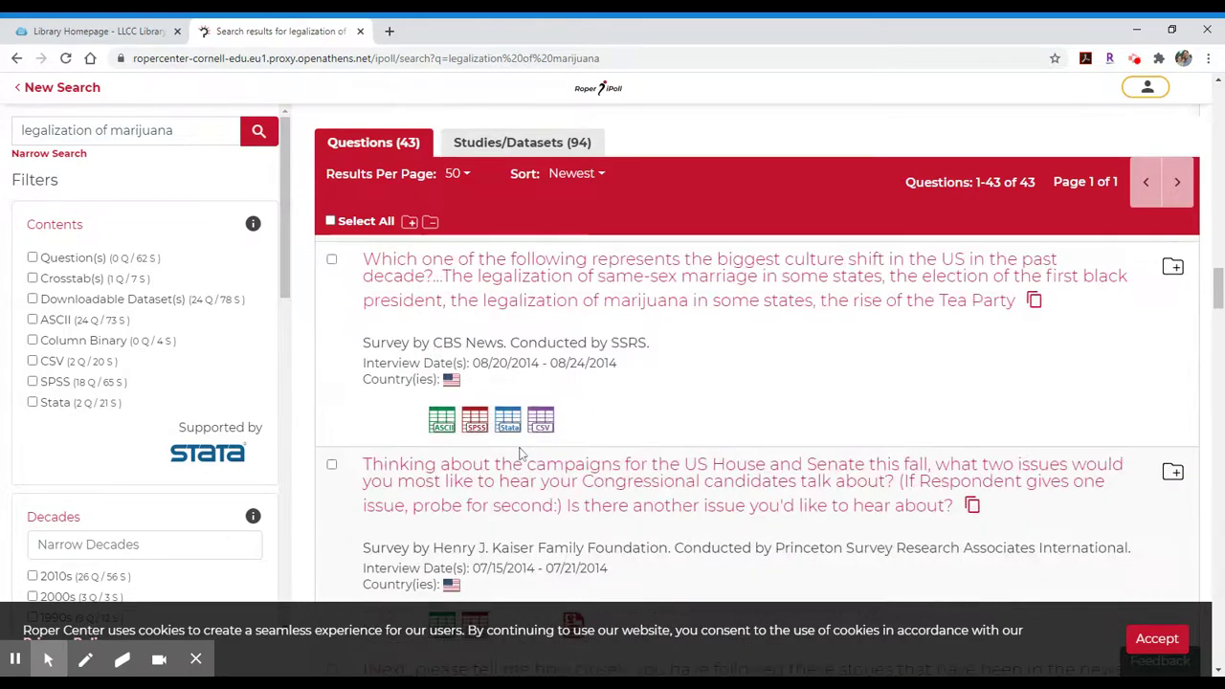
scroll(519, 452, "up", 12)
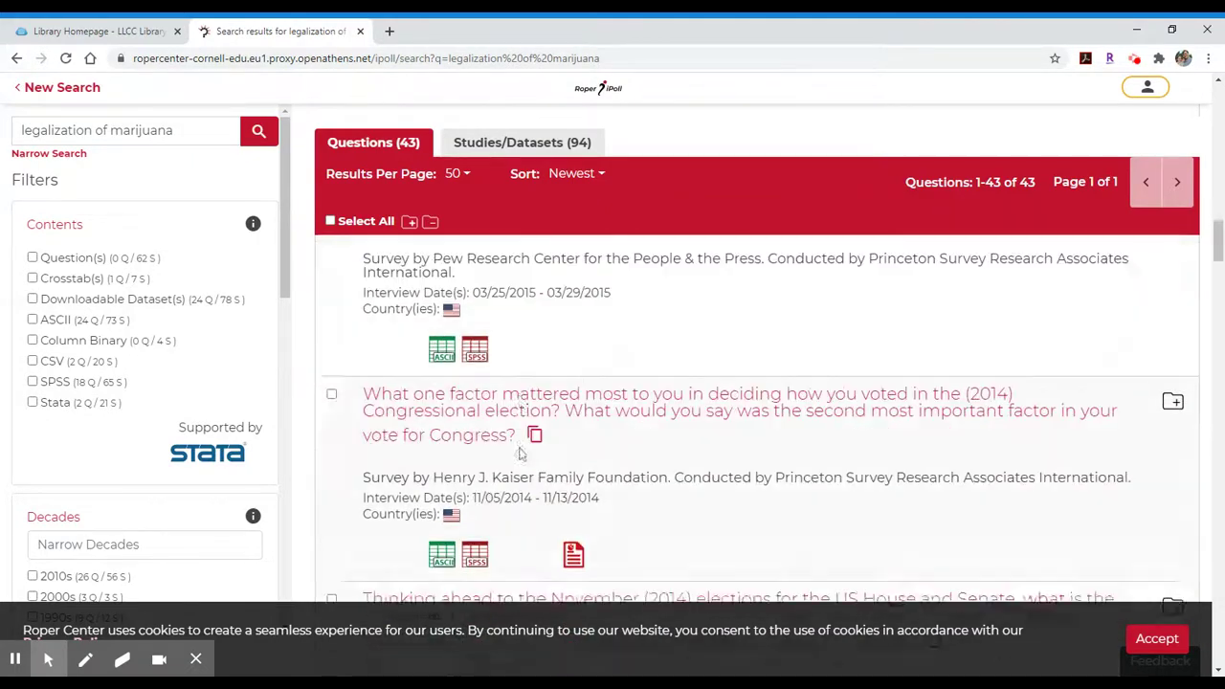
scroll(520, 453, "up", 10)
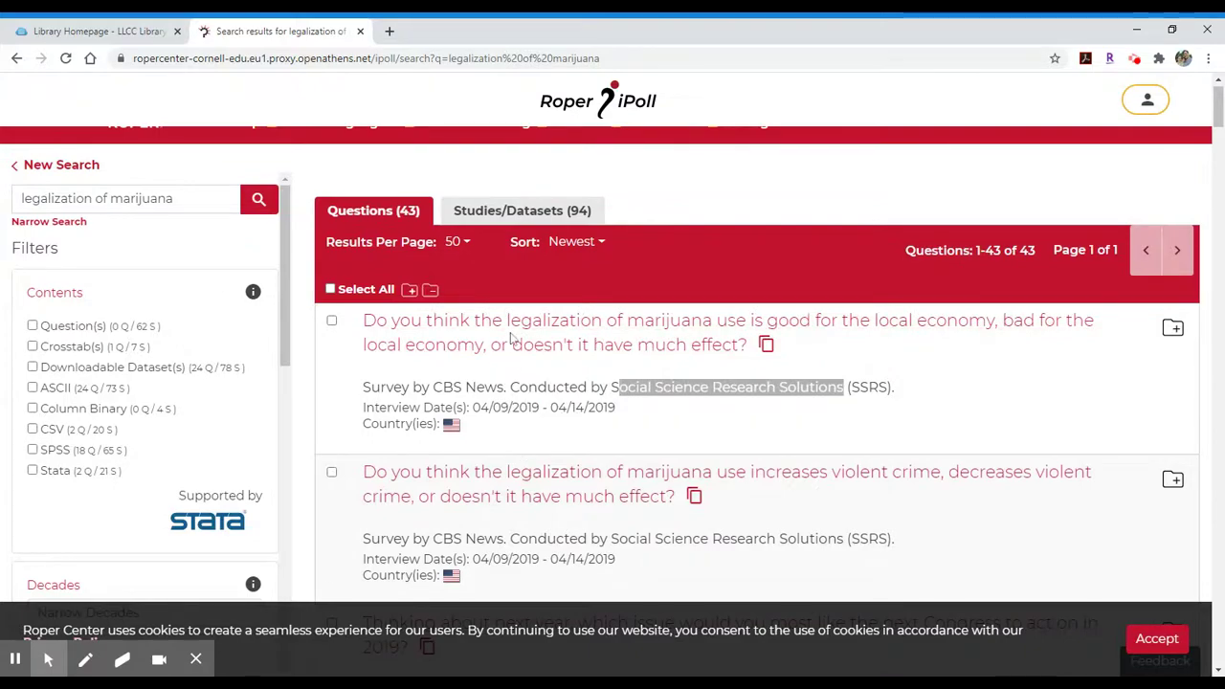
Open the local economy question's study record and view question 20's citation in MLA 7th Edition style
left_click(511, 353)
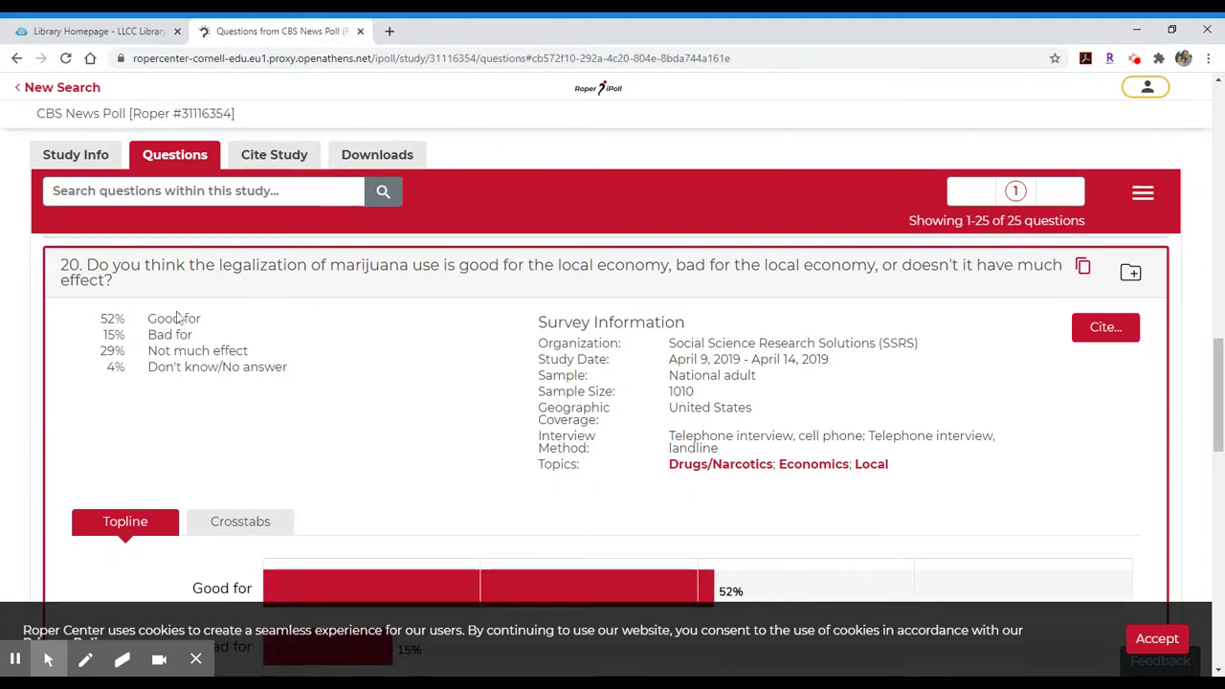
left_click(1108, 331)
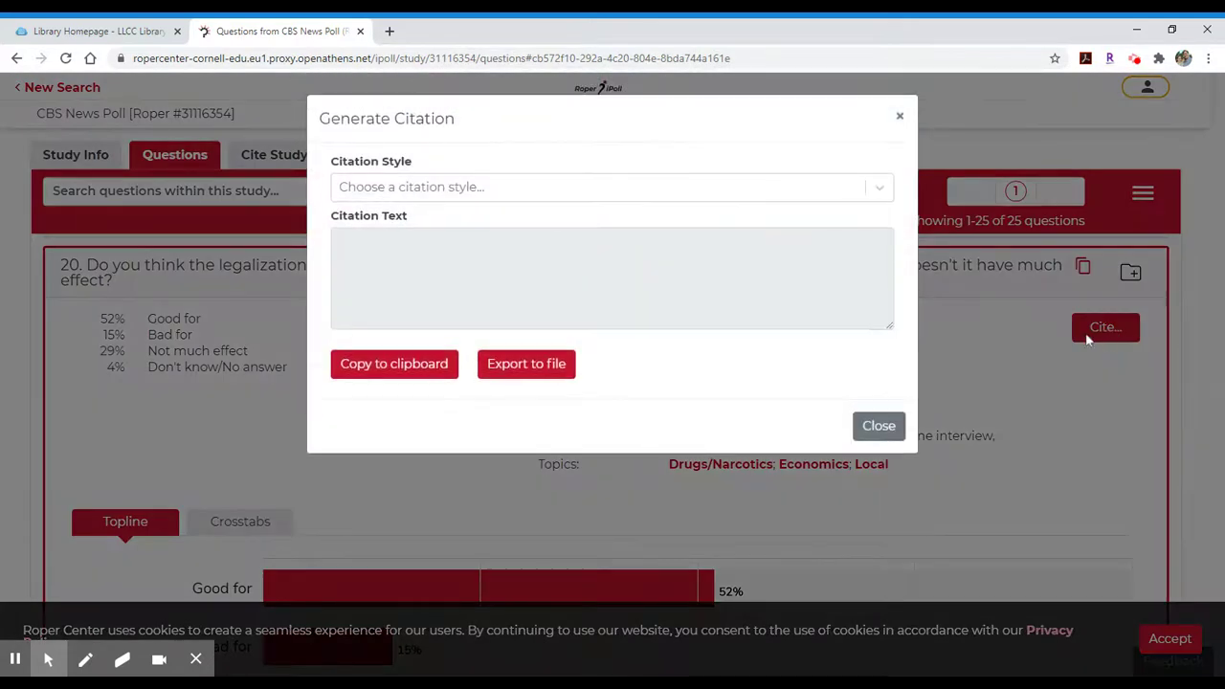
left_click(402, 190)
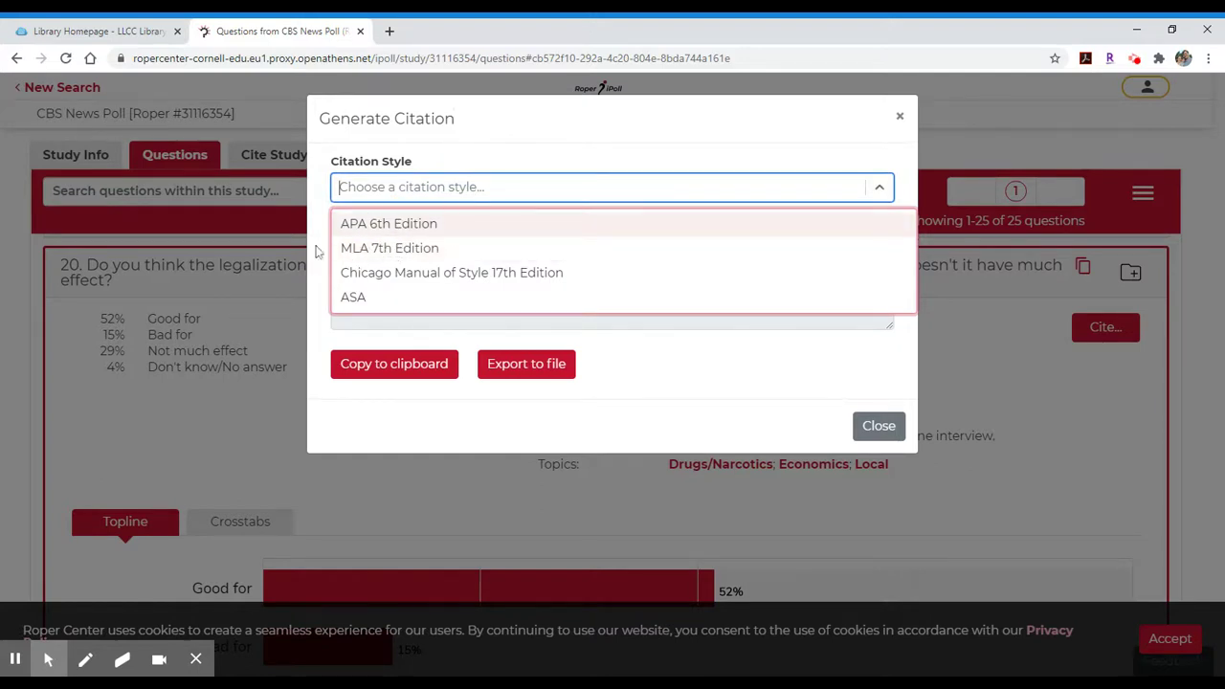
left_click(383, 250)
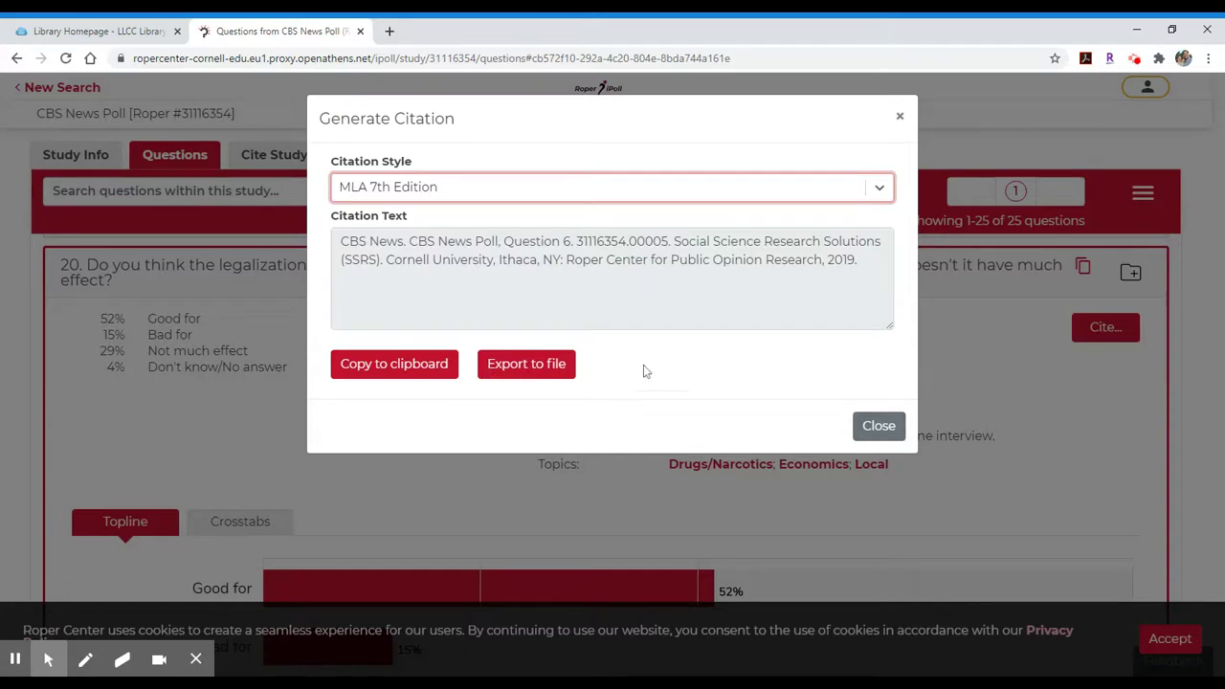
left_click(898, 118)
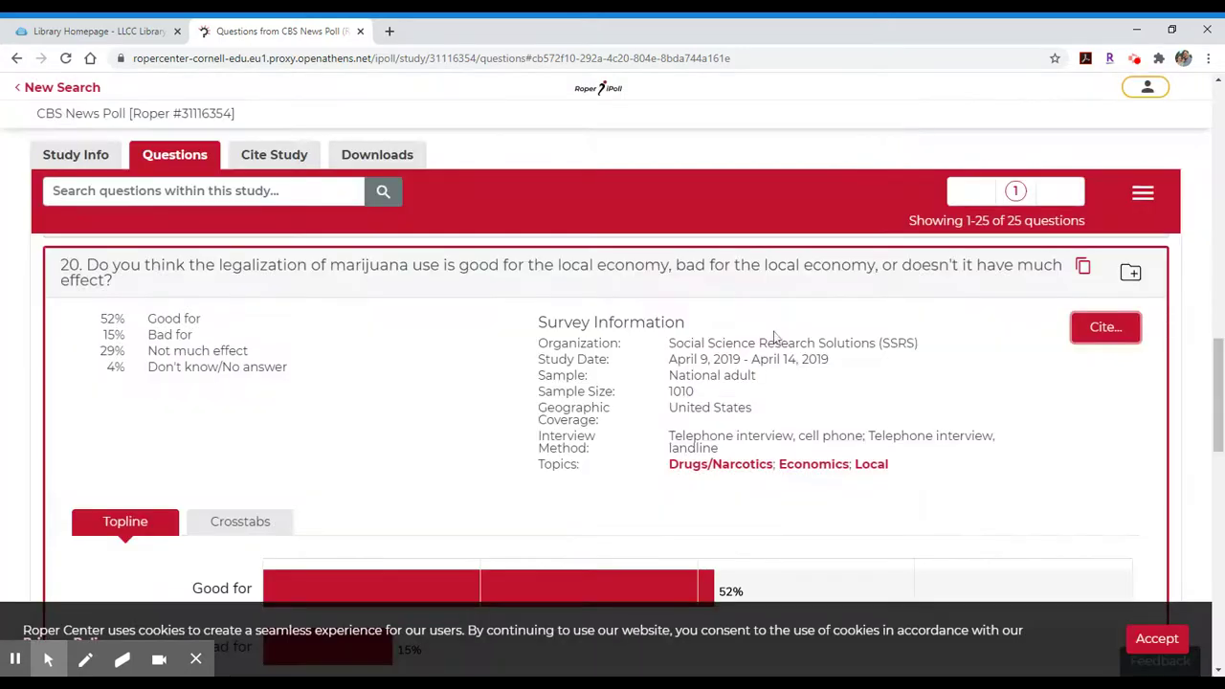
Scroll the chart, then return to the 'legalization of marijuana' search results
scroll(400, 357, "down", 4)
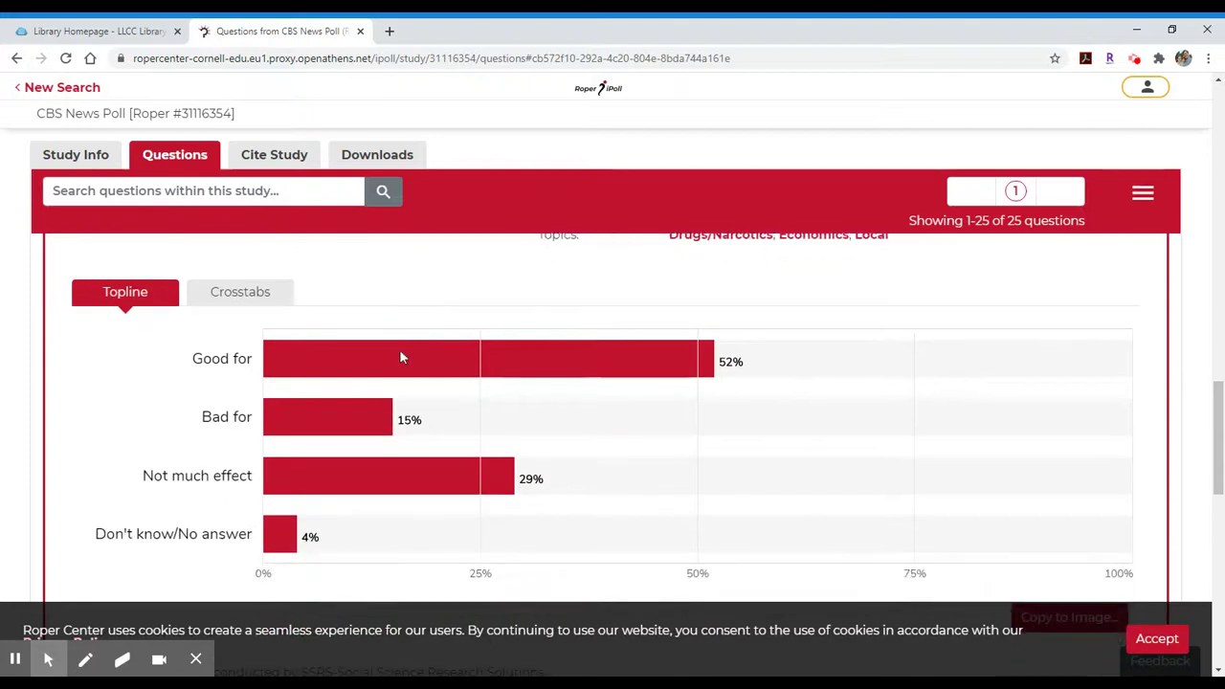
scroll(550, 472, "down", 2)
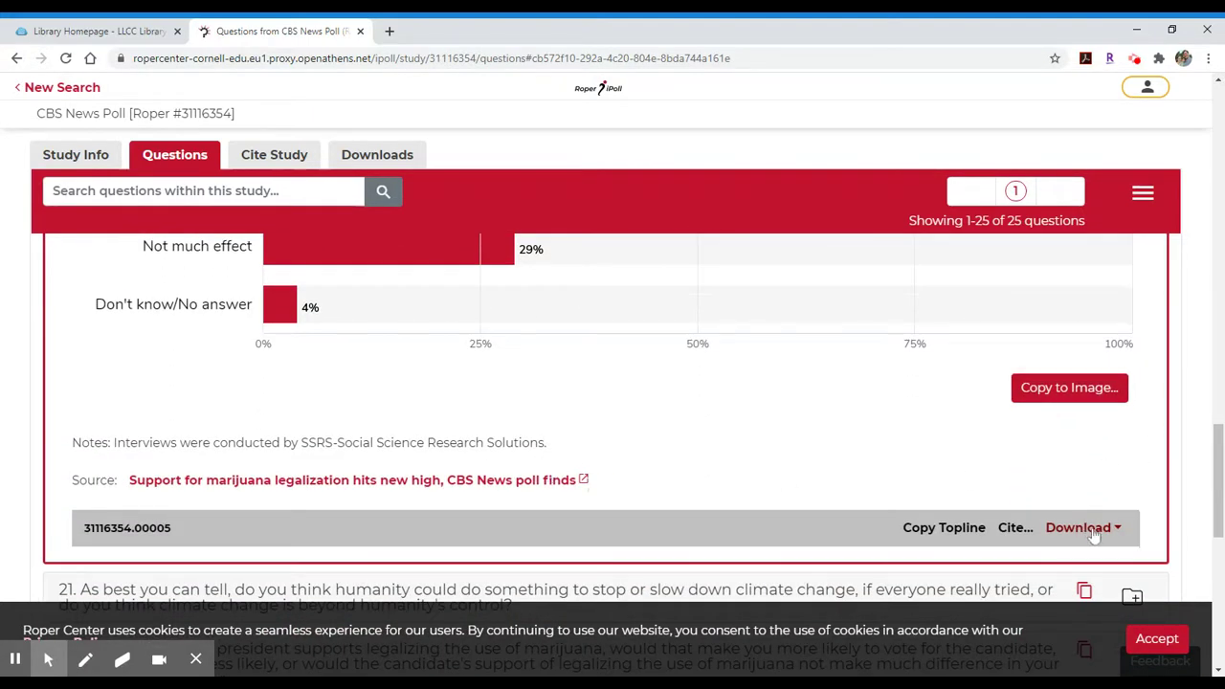
scroll(618, 505, "up", 12)
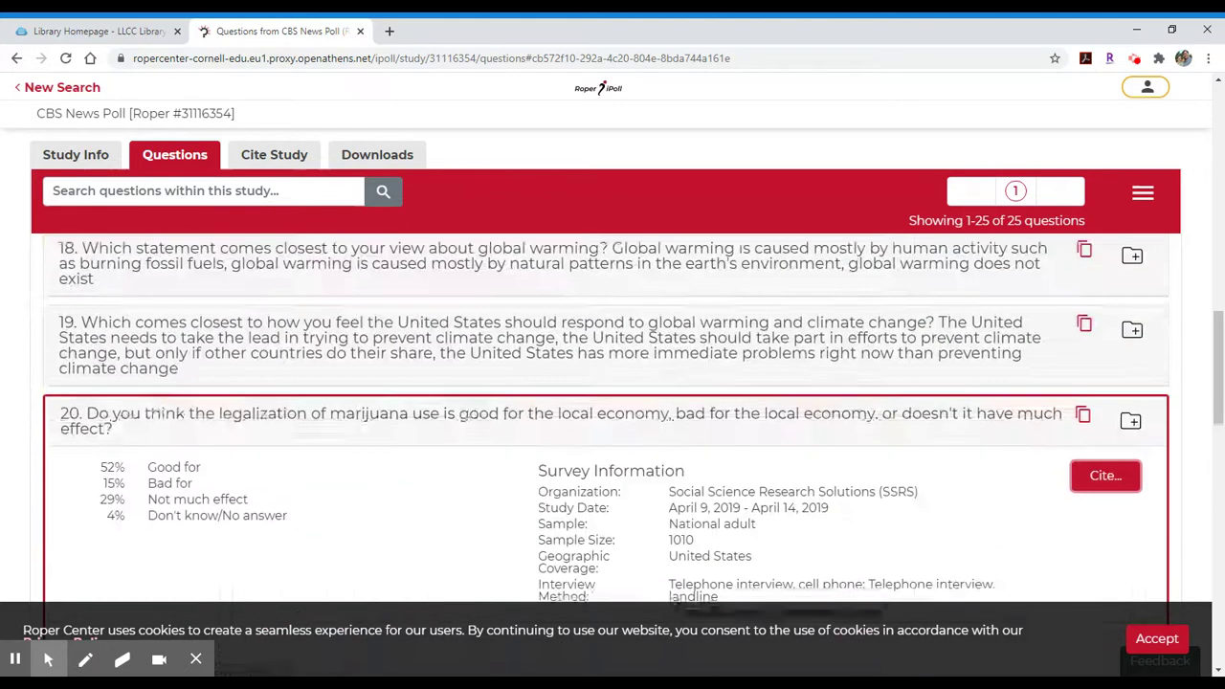
left_click(16, 57)
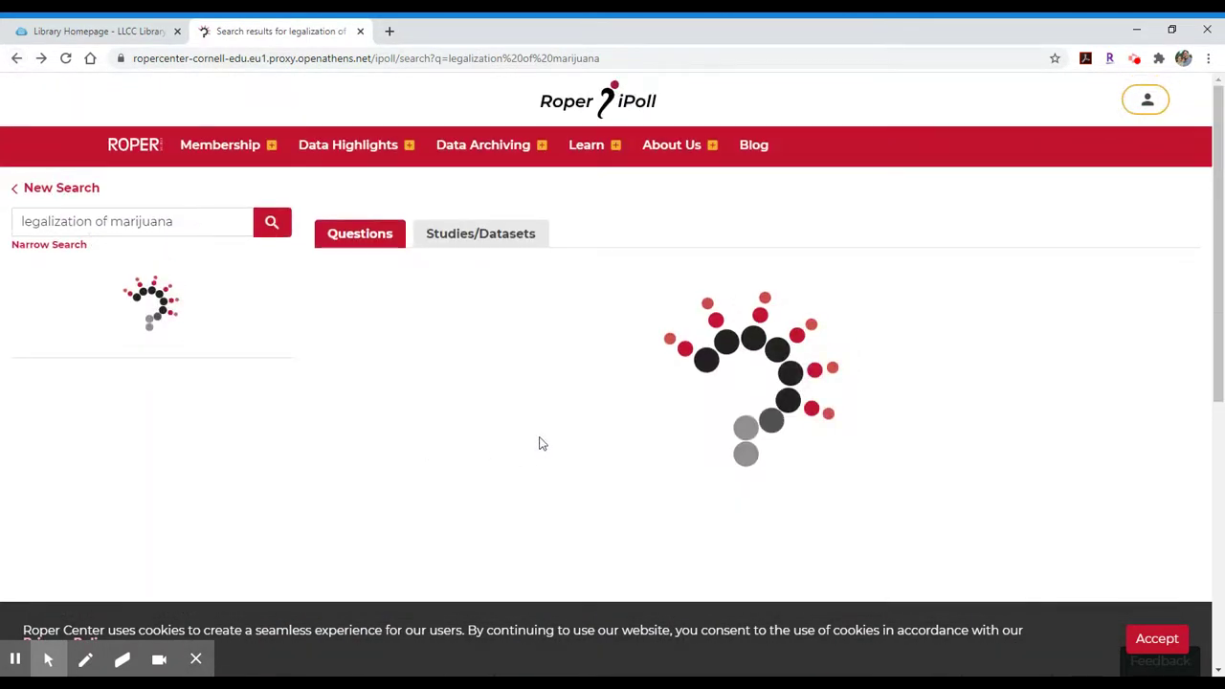
scroll(553, 416, "down", 4)
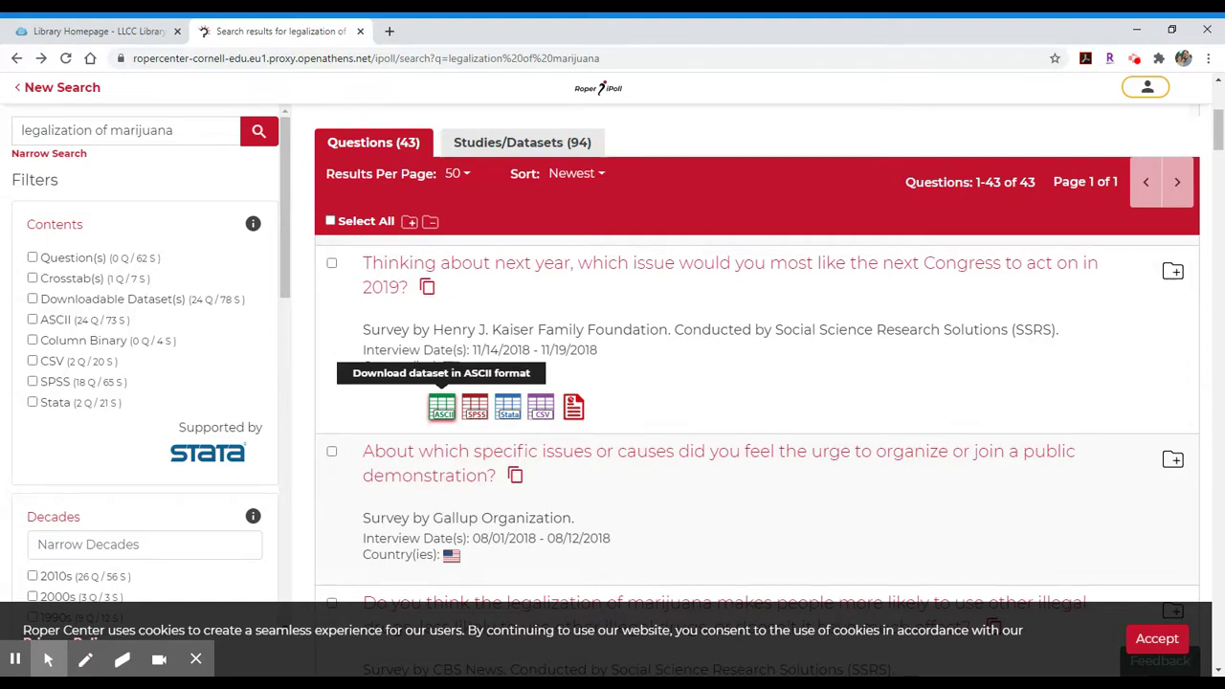
Open the November 2018 Kaiser Health Tracking Poll study record and scroll through its study details, abstract and topics
left_click(578, 406)
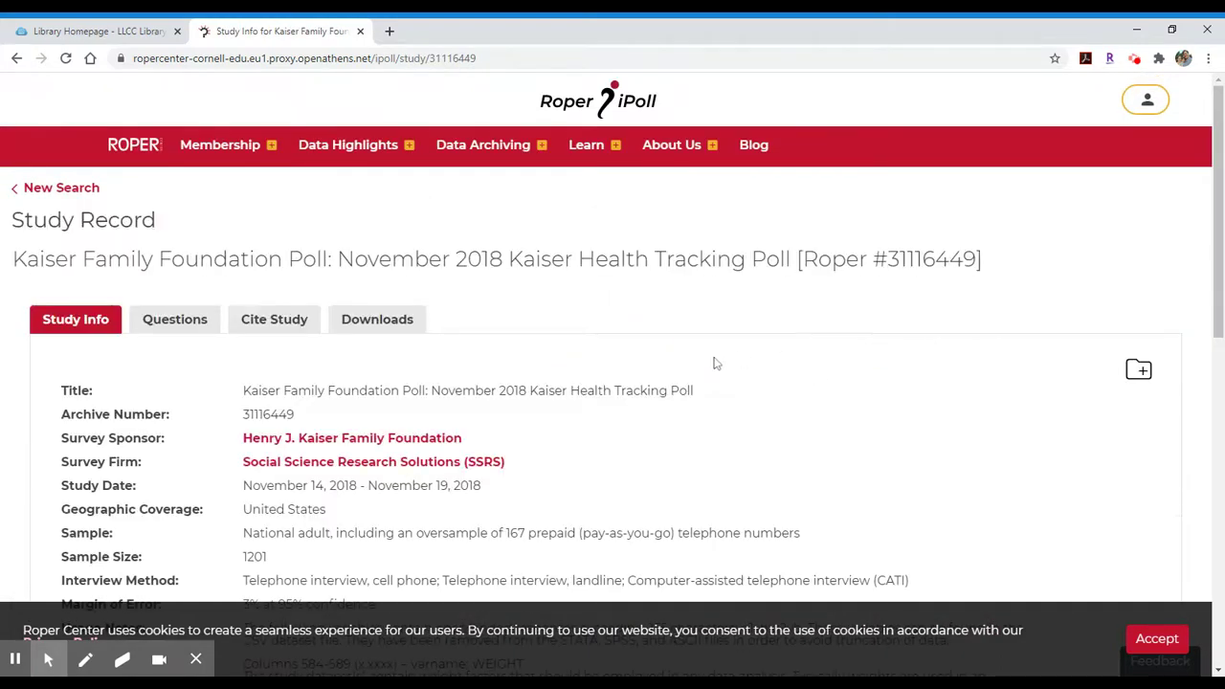
scroll(713, 364, "down", 3)
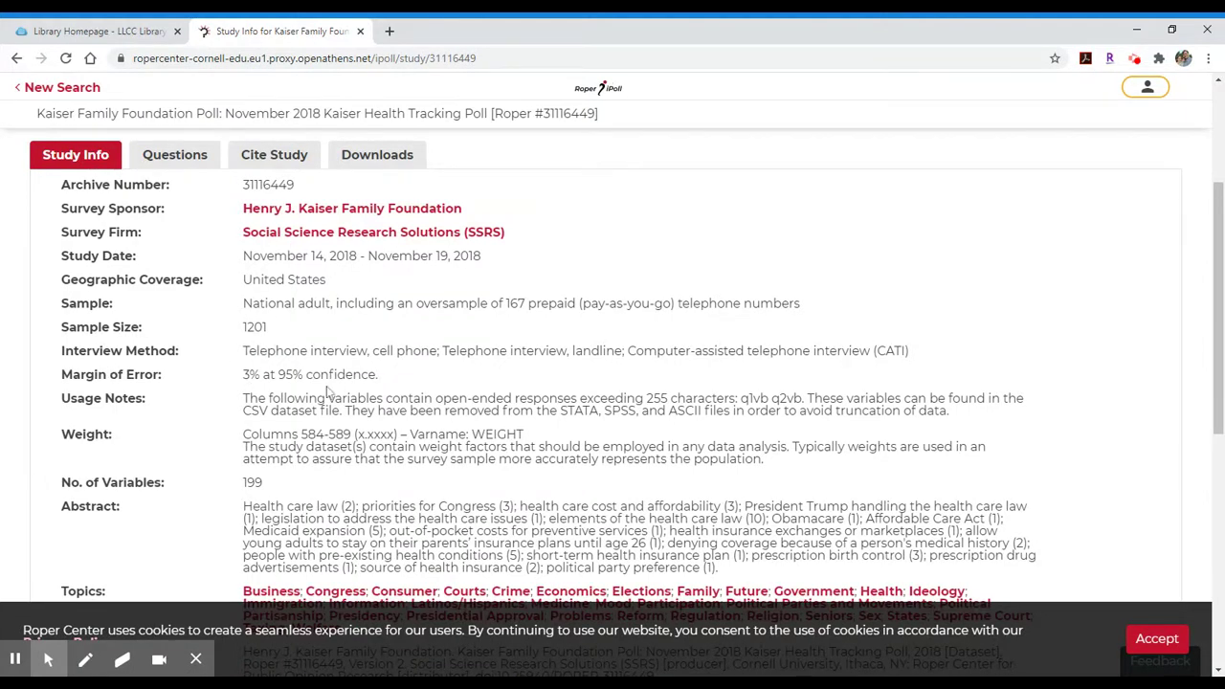
scroll(299, 386, "down", 2)
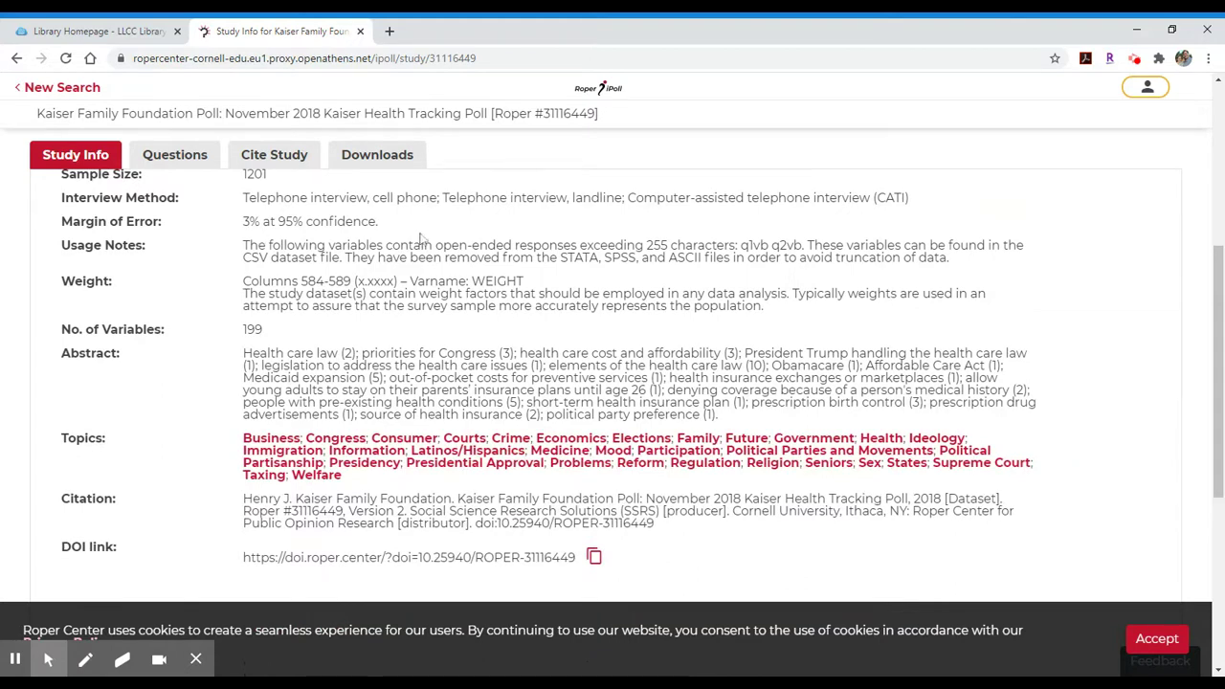
scroll(326, 284, "down", 2)
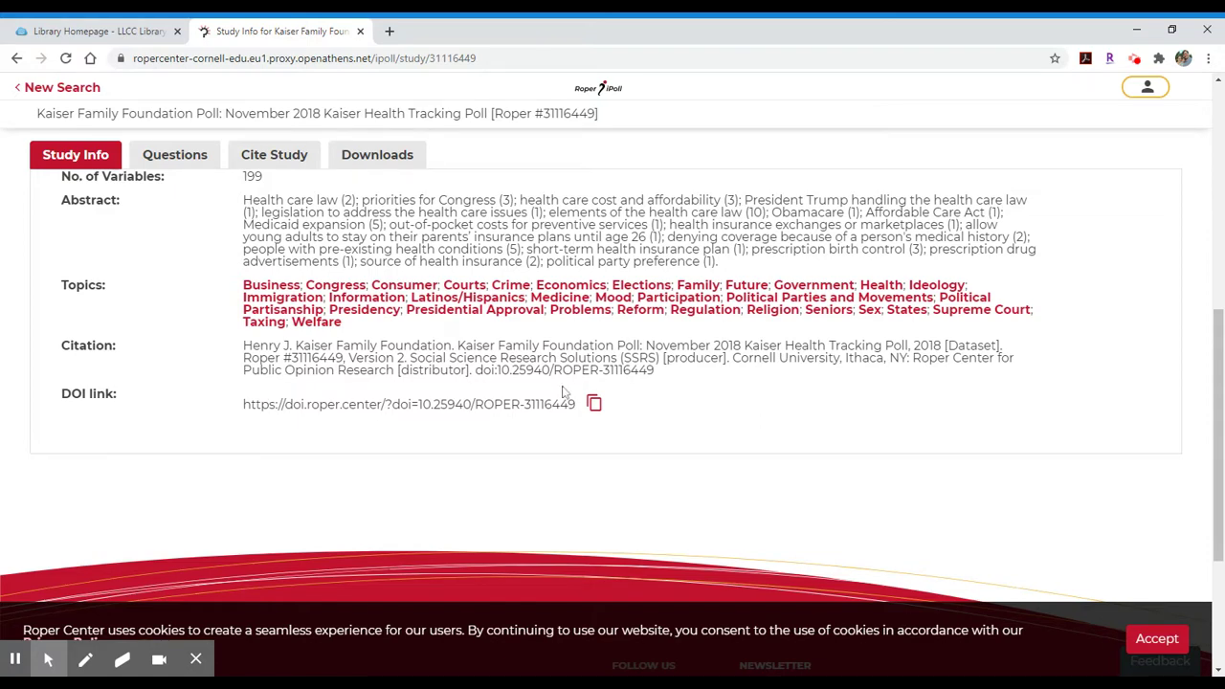
scroll(561, 389, "up", 5)
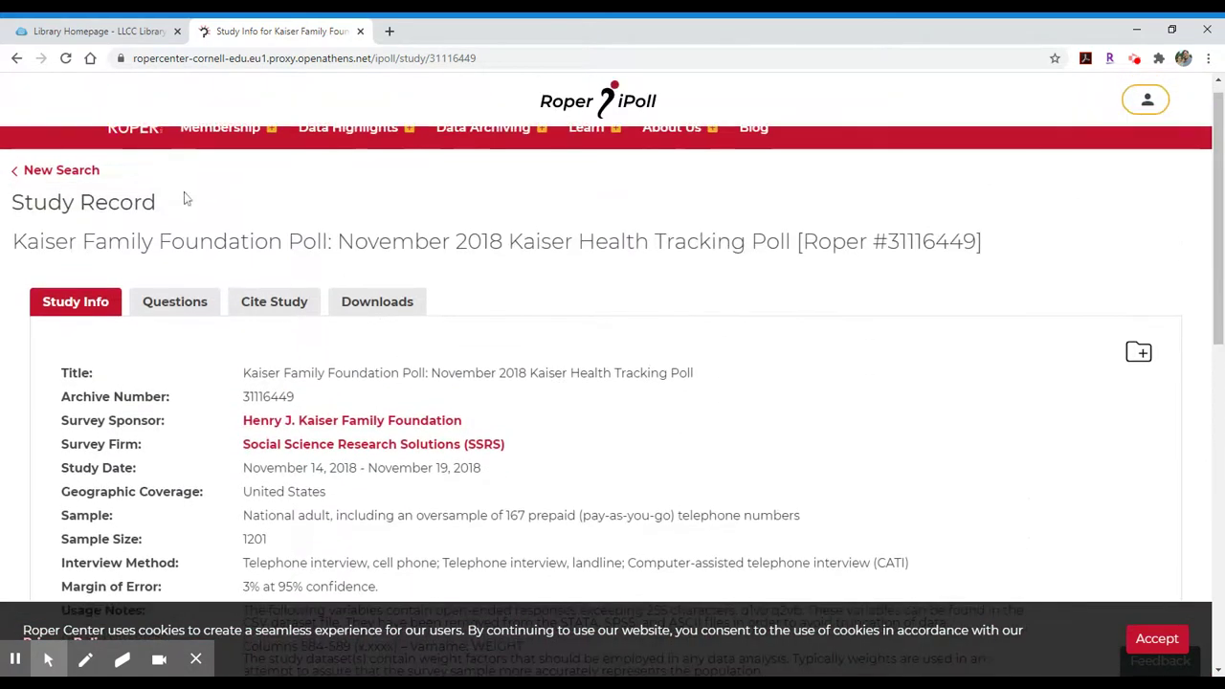
Go back twice to the blank Search Roper iPoll form and expand its Exclude, Organization, Topic and Country filters
left_click(16, 58)
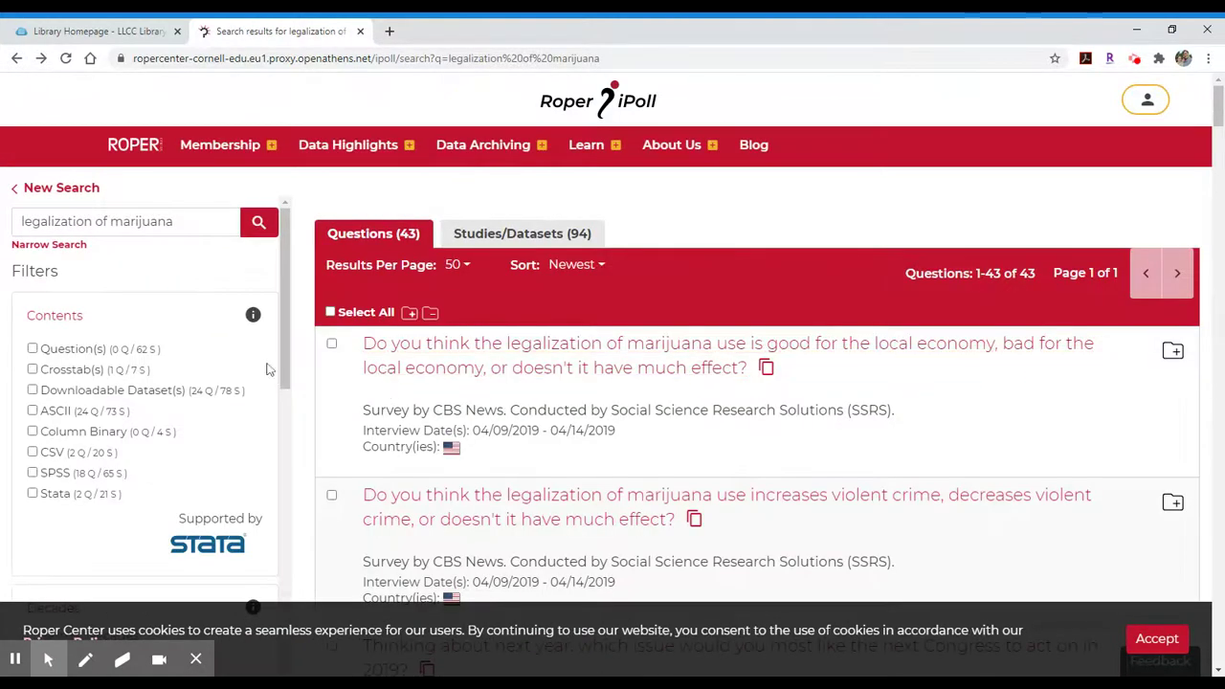
left_click(17, 59)
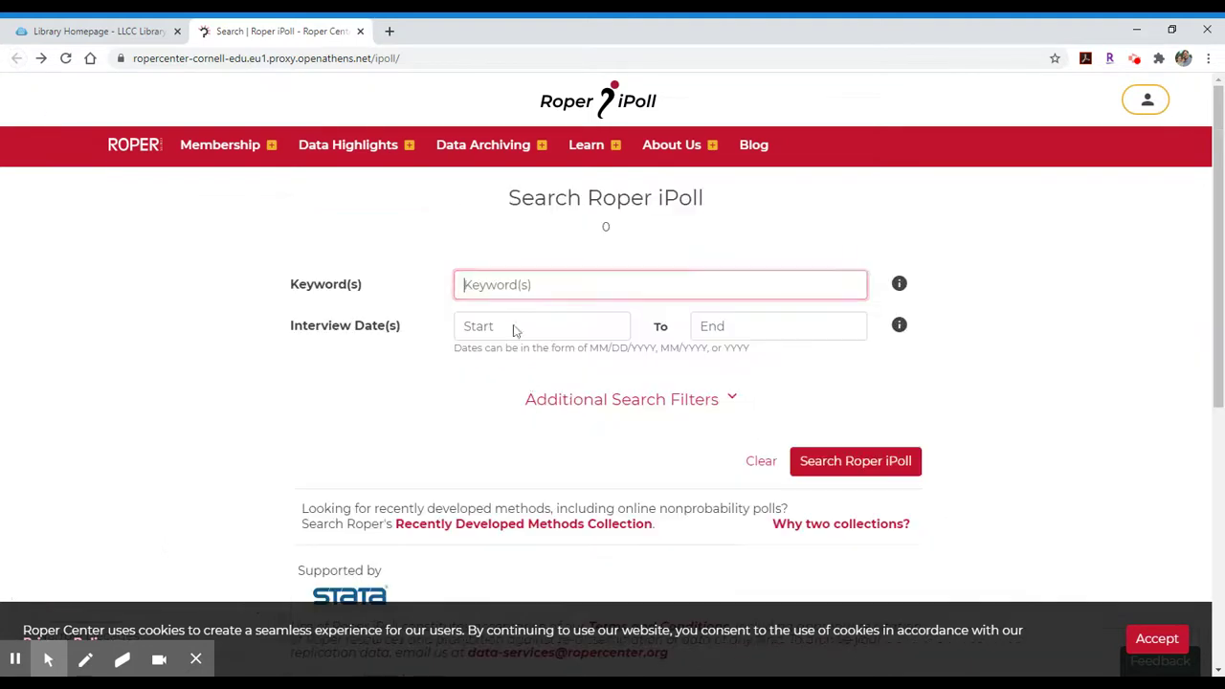
left_click(650, 419)
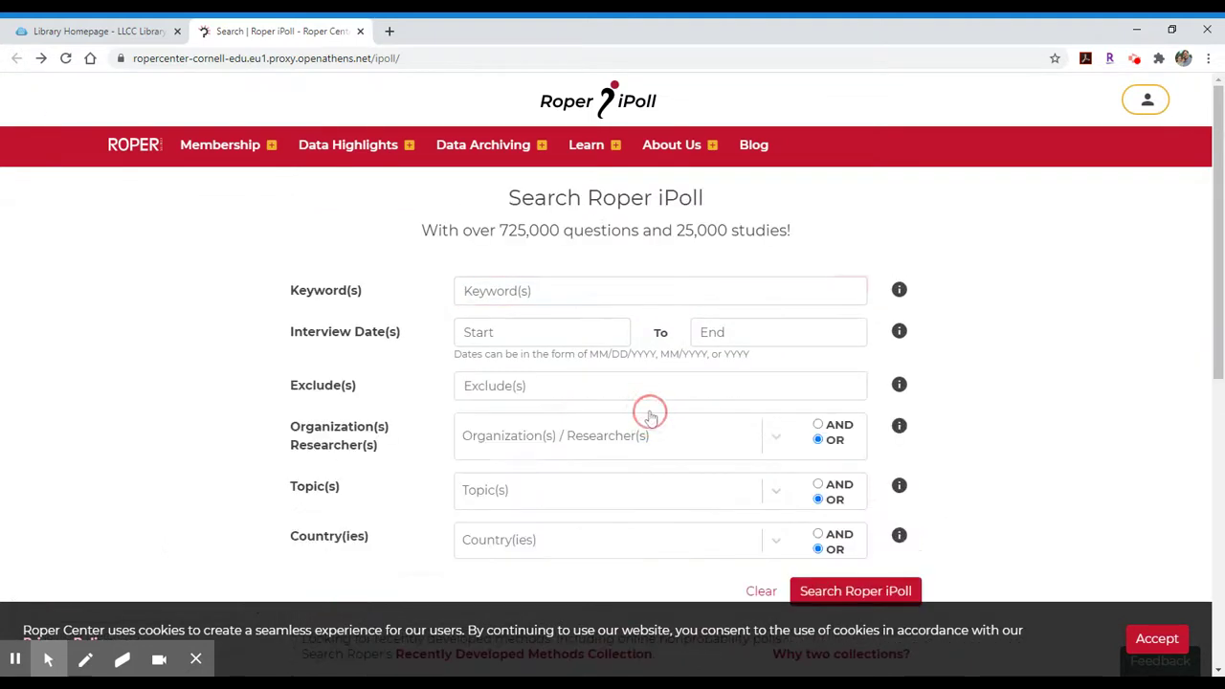
scroll(538, 369, "down", 1)
scroll(536, 370, "down", 1)
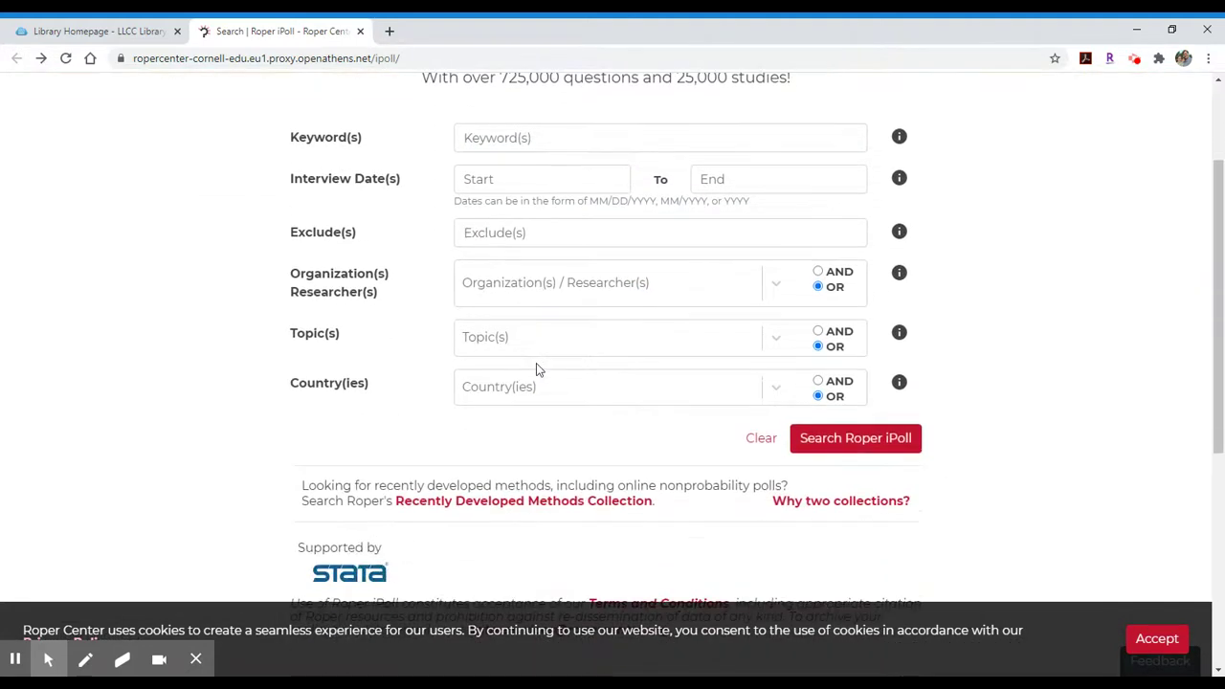
scroll(536, 369, "up", 2)
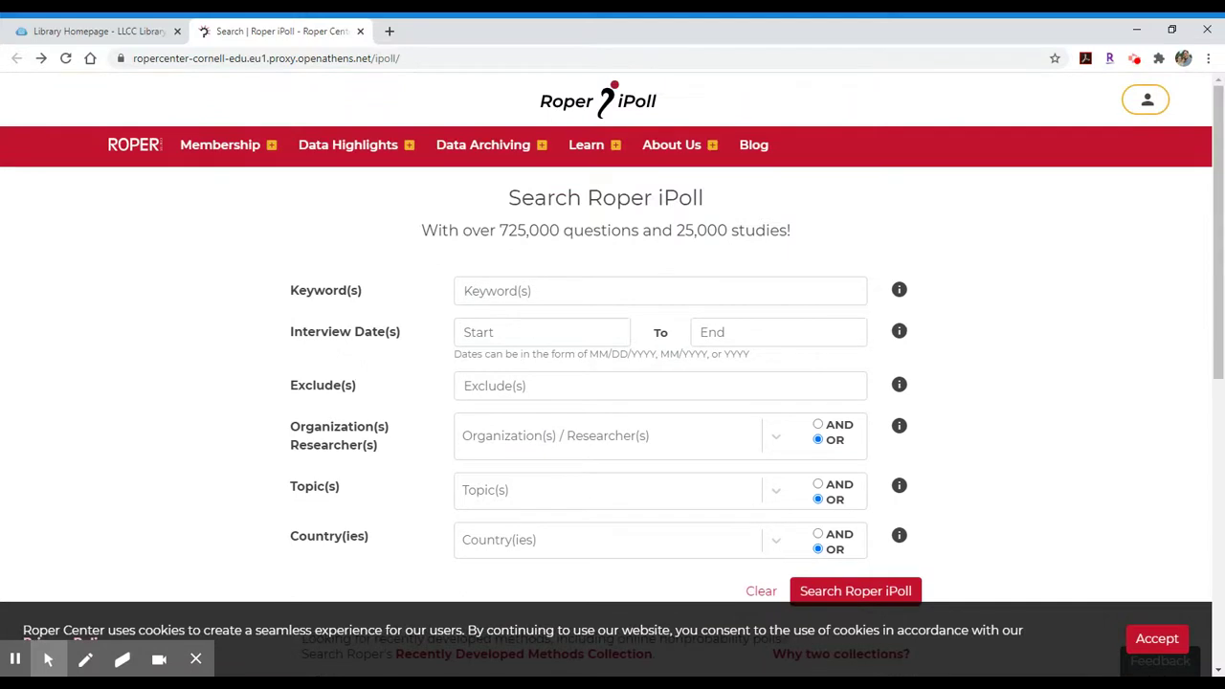